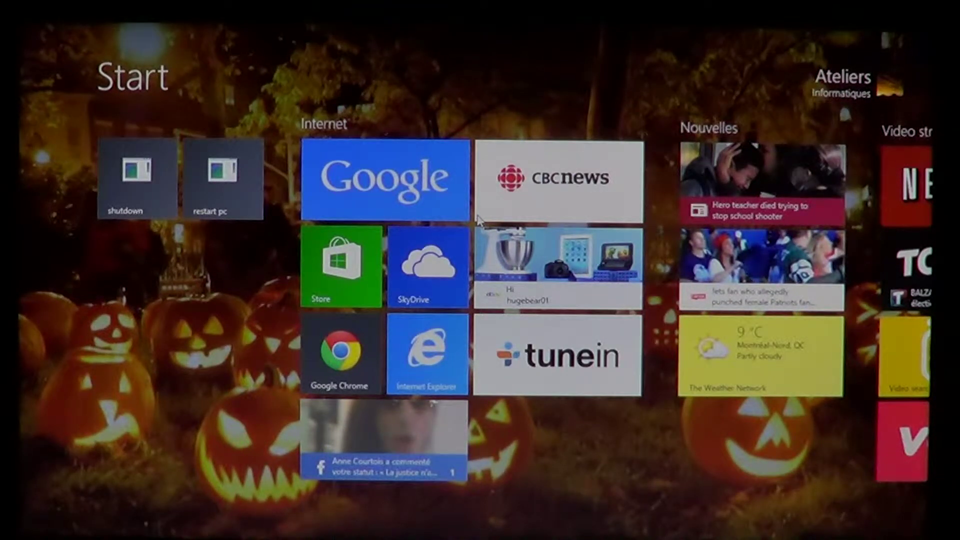
Scroll across the Start screen and launch the Windows Store
scroll(478, 217, down, 10)
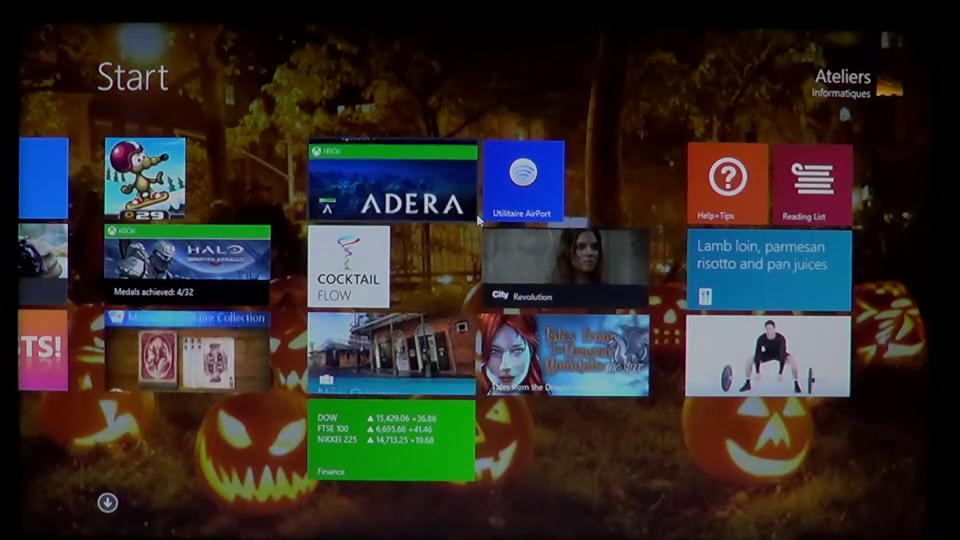
scroll(476, 212, left, 5)
scroll(476, 212, left, 5)
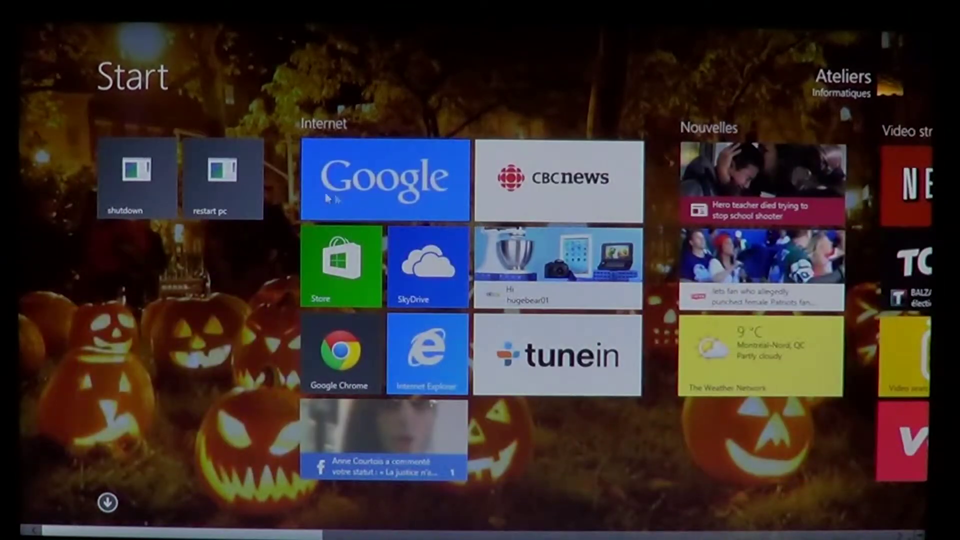
click(346, 272)
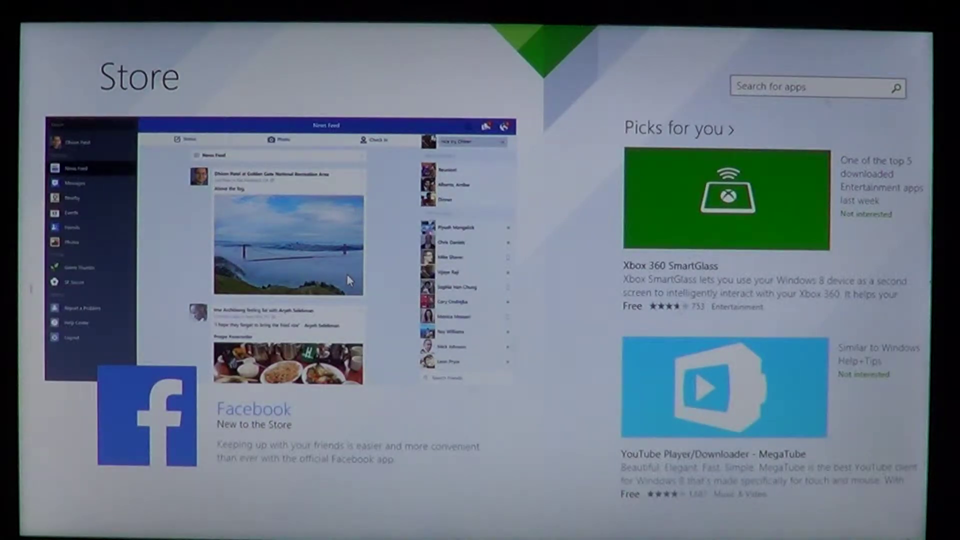
Browse the Store to the Asphalt 7: Heat page showing it installed, then return to Start
scroll(647, 310, right, 5)
scroll(649, 311, right, 2)
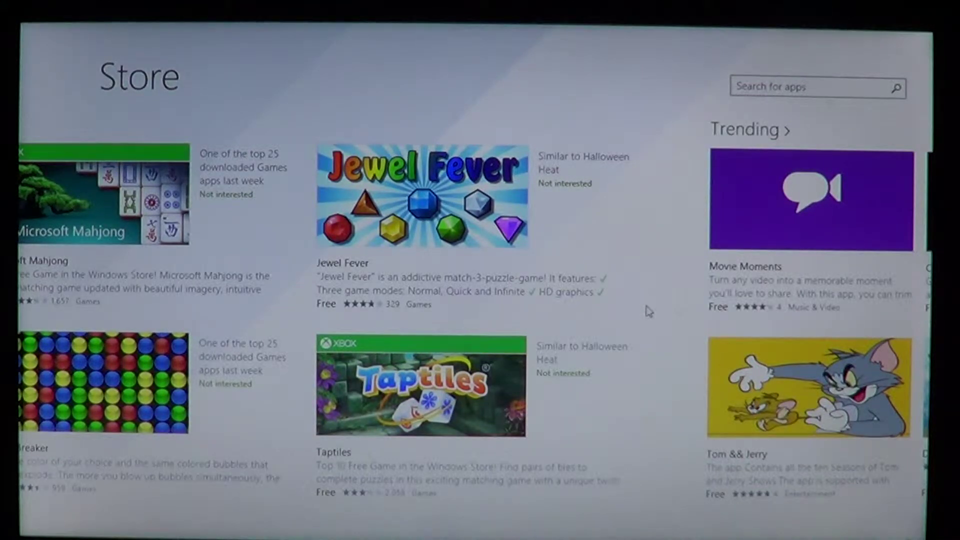
scroll(649, 311, down, 10)
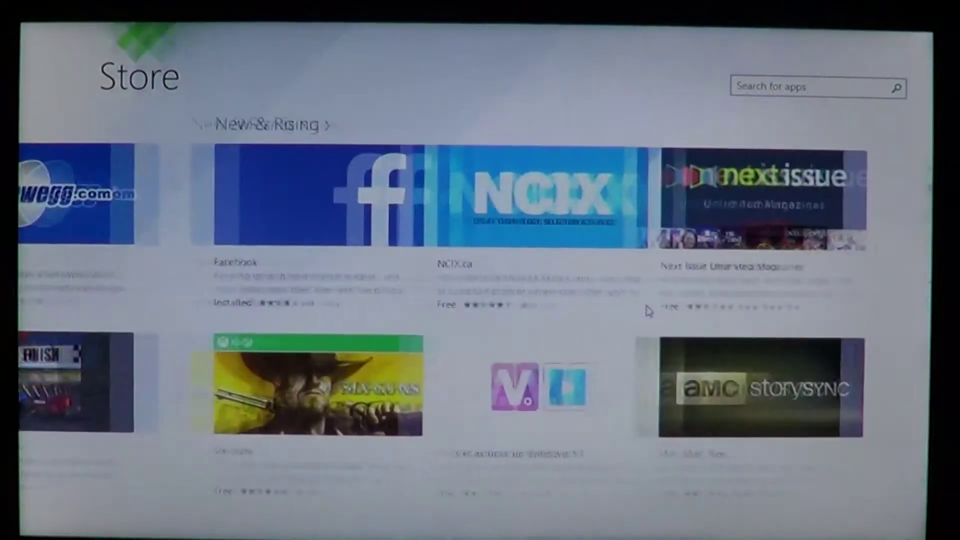
scroll(648, 311, down, 3)
scroll(649, 311, down, 6)
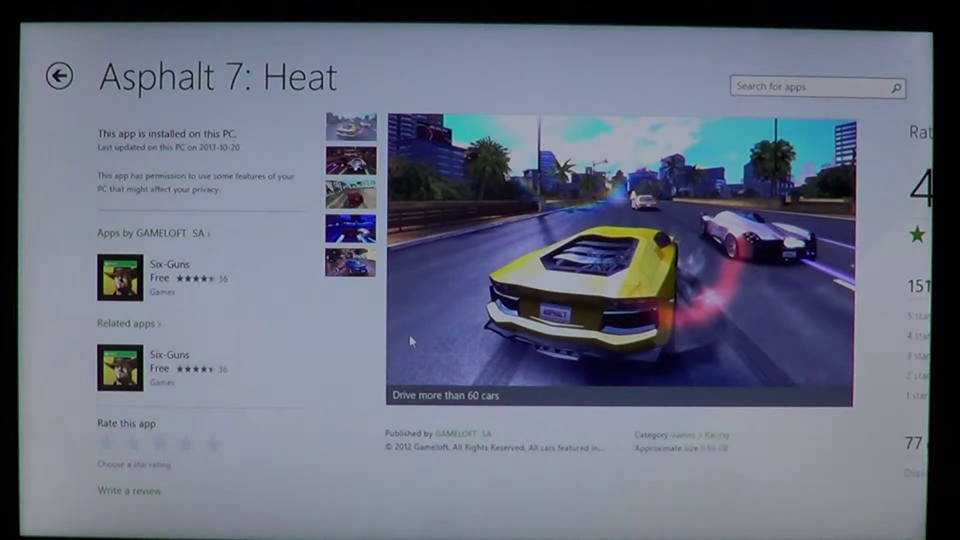
key(super)
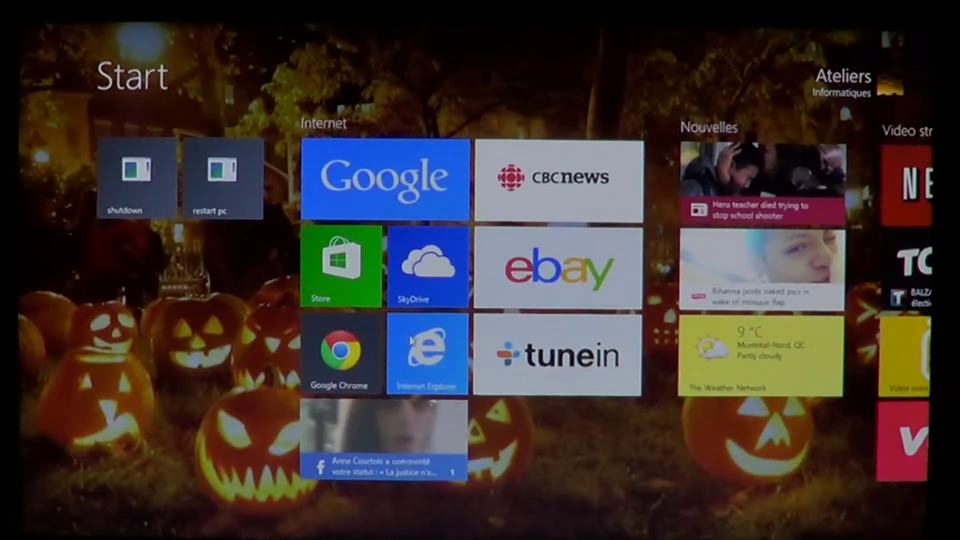
Display the Apps view sorted by date installed, with Asphalt 7: Heat under Earlier this week
scroll(412, 342, down, 5)
scroll(410, 341, down, 5)
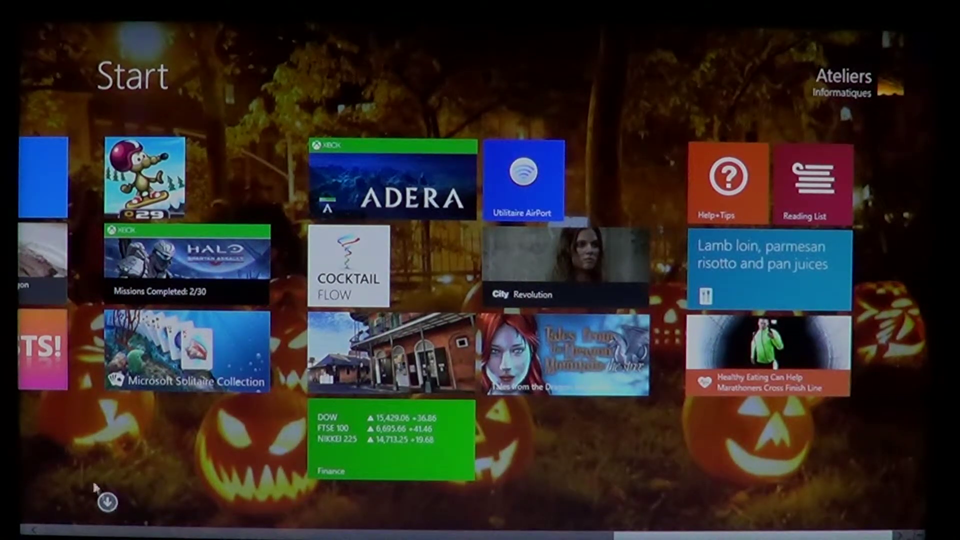
click(108, 502)
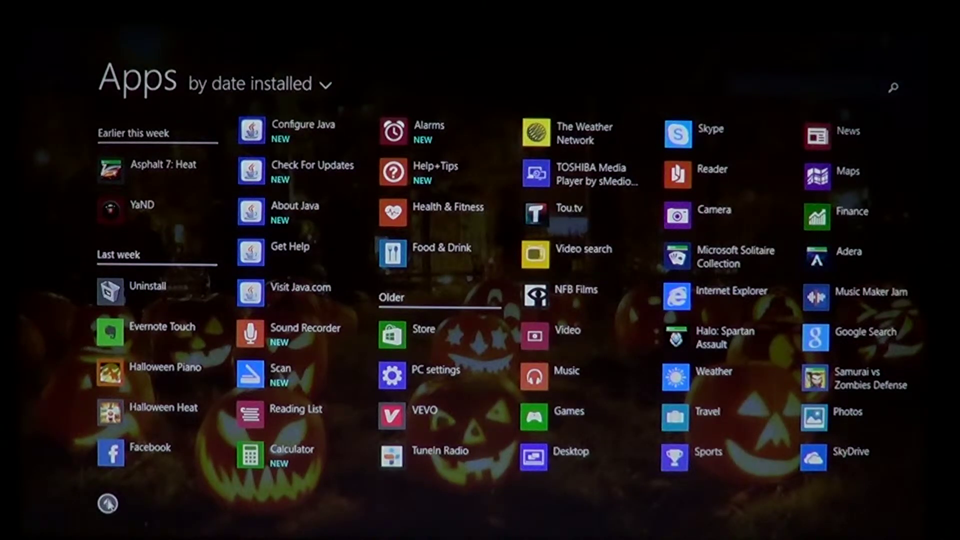
Scroll down through the Apps list and back up to Asphalt 7: Heat under Earlier this week
scroll(107, 502, down, 5)
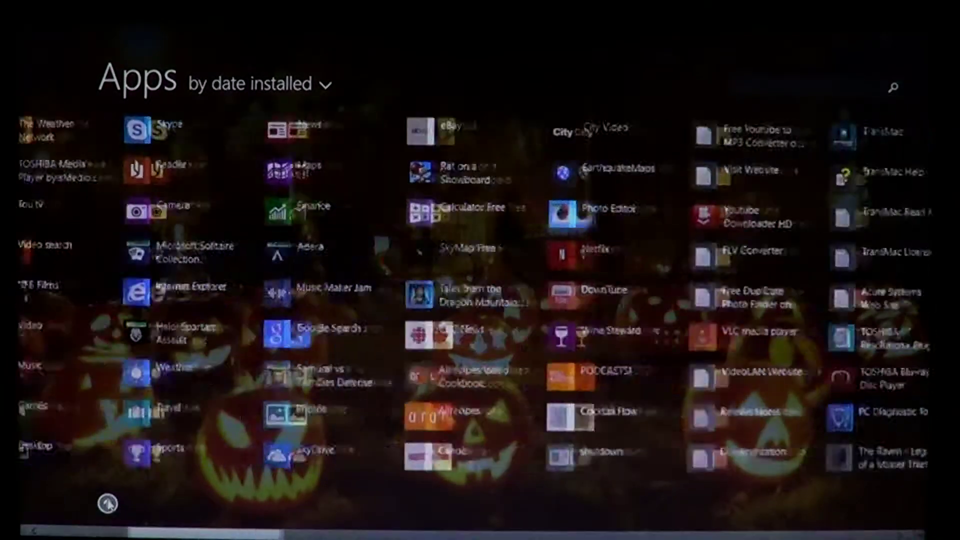
scroll(480, 300, down, 8)
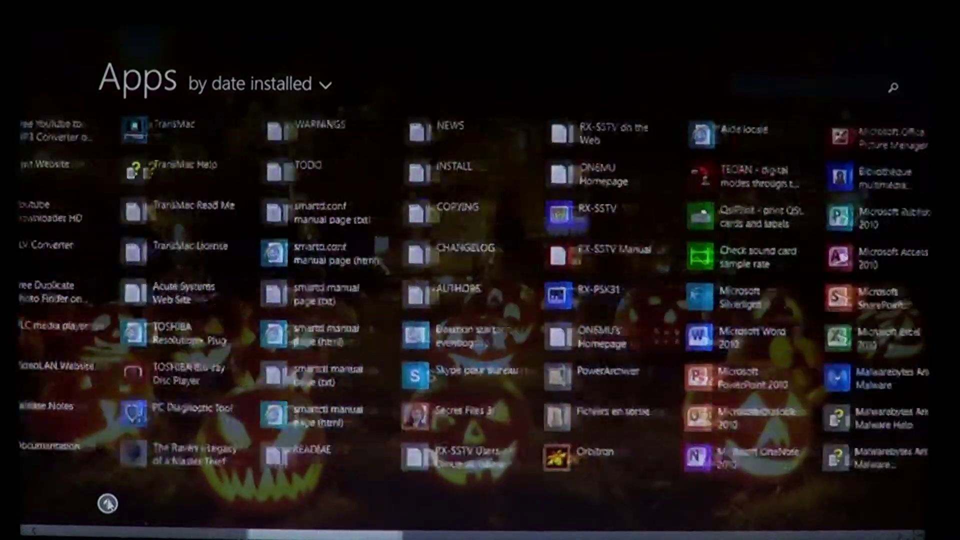
scroll(480, 300, down, 12)
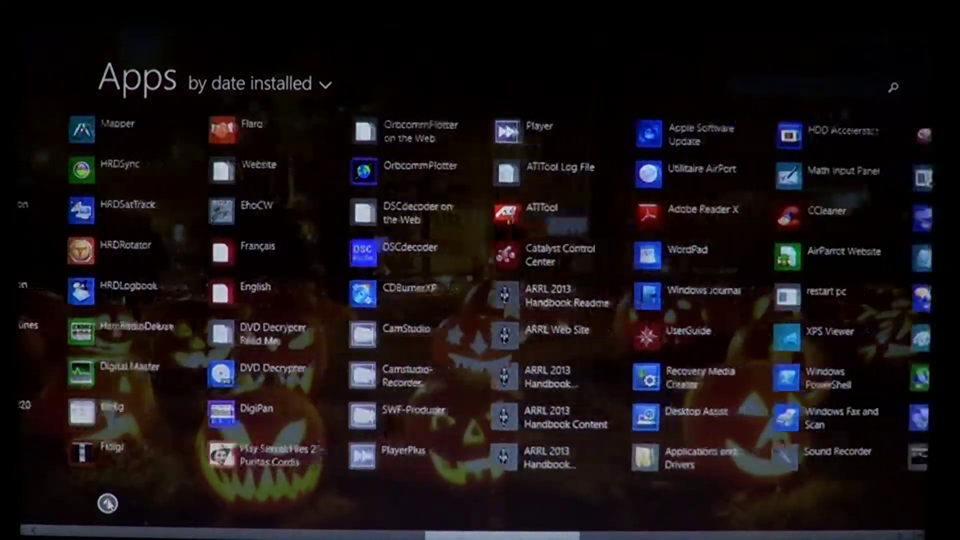
scroll(480, 300, down, 12)
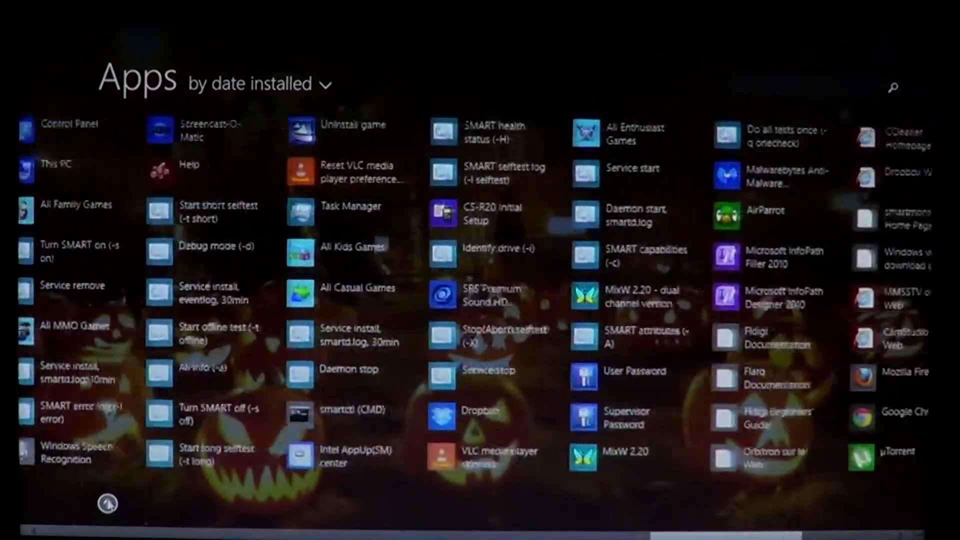
scroll(107, 504, down, 3)
scroll(107, 504, up, 15)
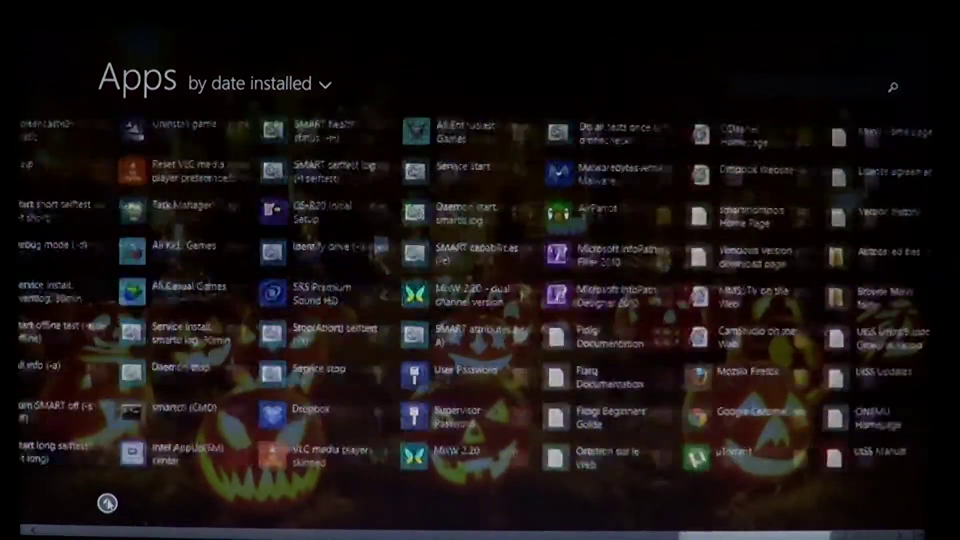
scroll(107, 504, up, 12)
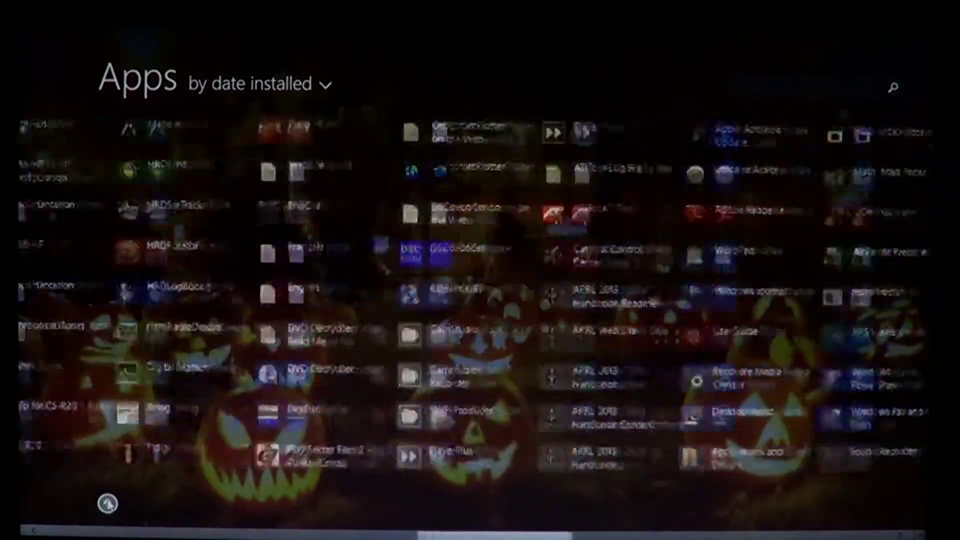
scroll(108, 504, up, 12)
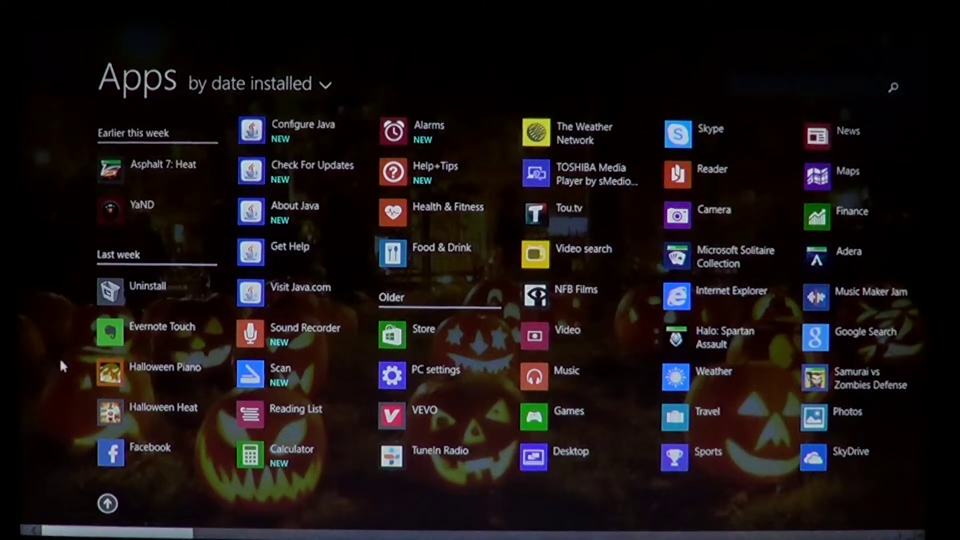
Pin Asphalt 7: Heat to Start from its app bar and return to the Start tiles
right_click(114, 174)
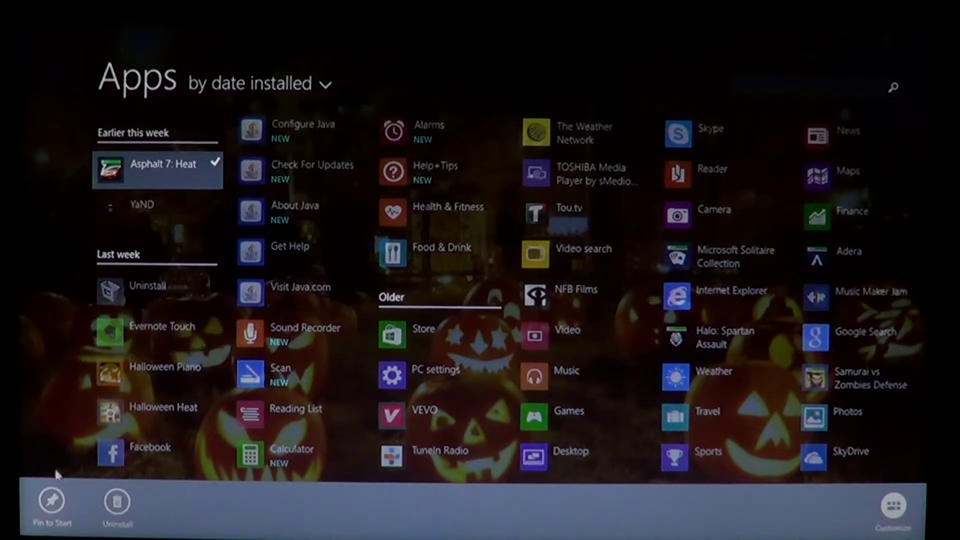
click(53, 502)
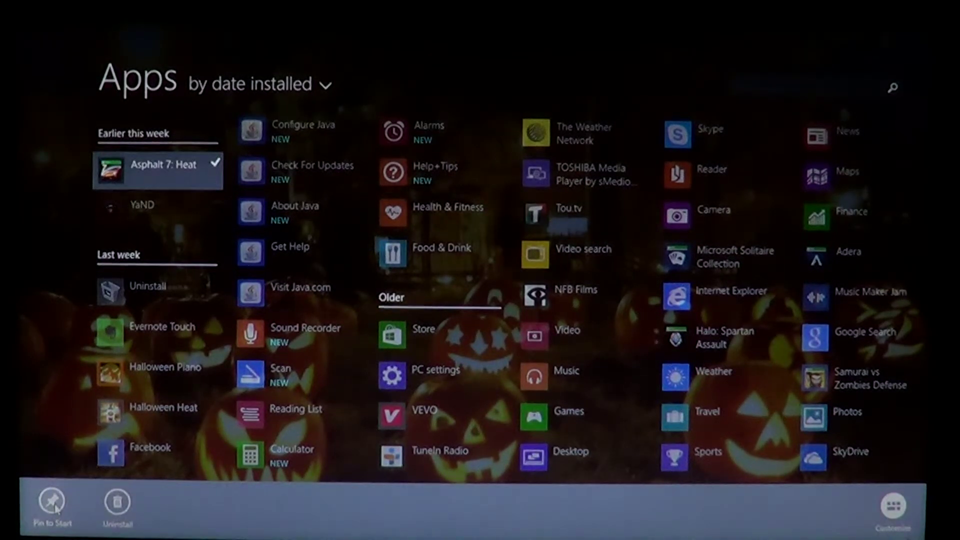
key(super)
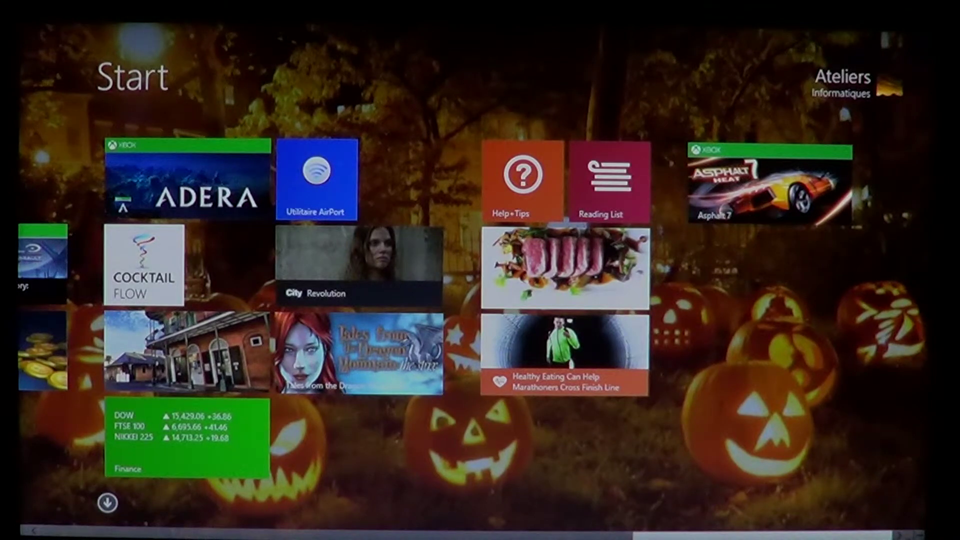
Open the Apps view, sort it by name, then switch back to date installed
click(107, 503)
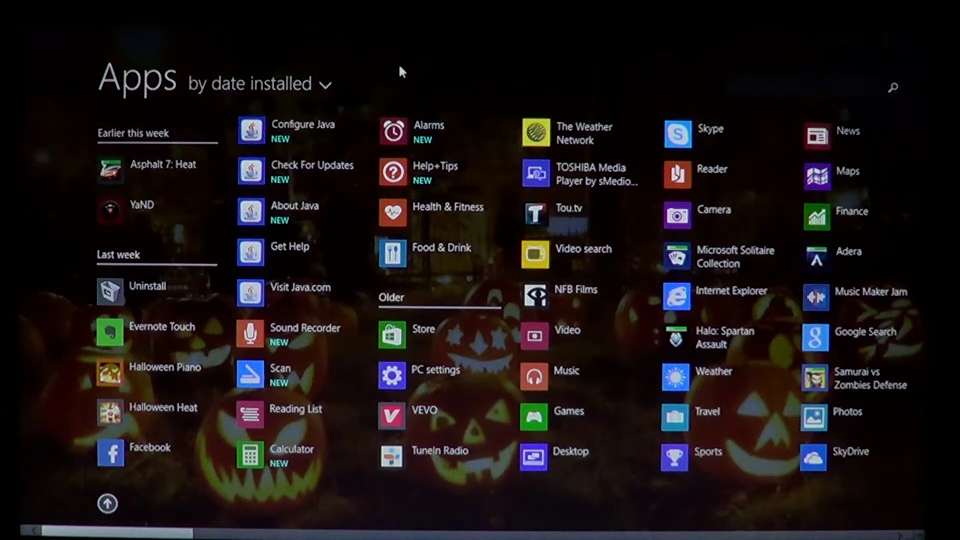
click(326, 86)
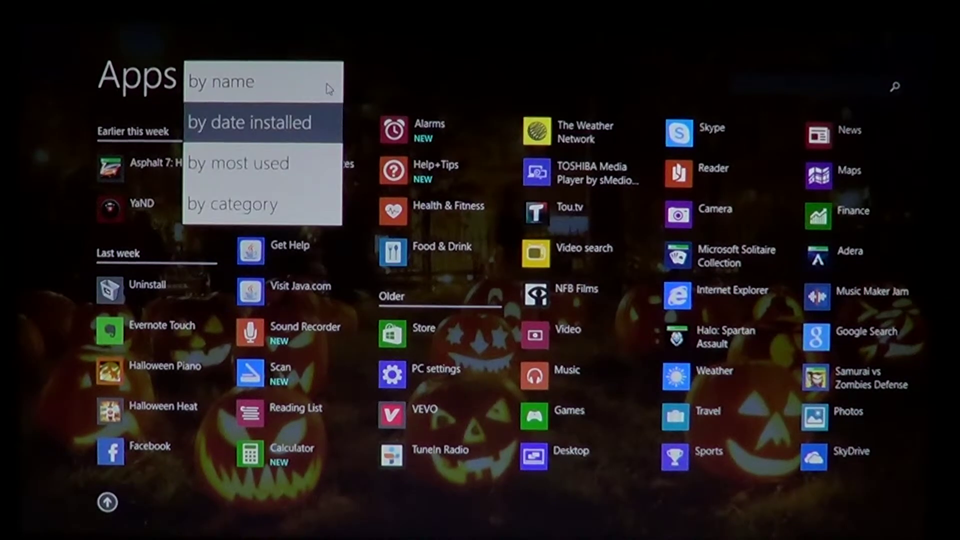
click(281, 86)
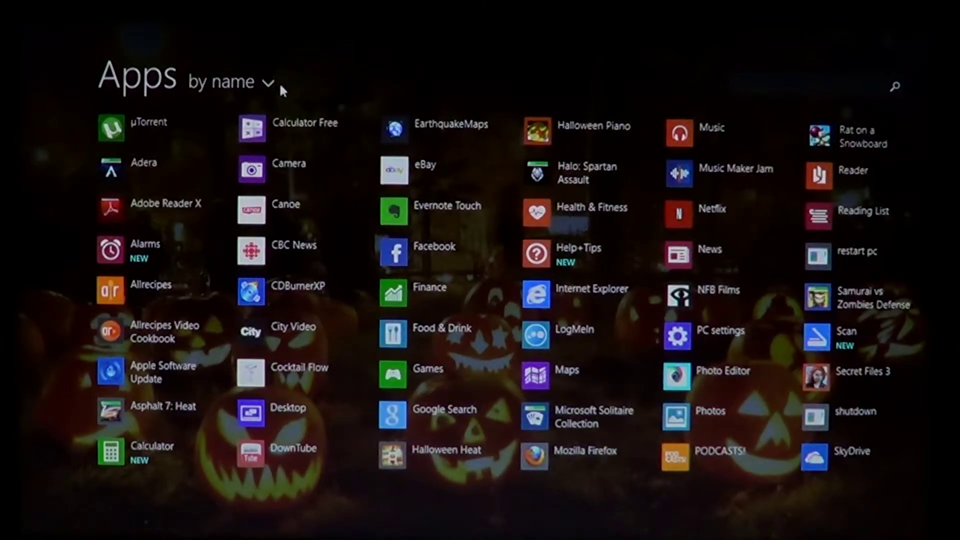
click(271, 87)
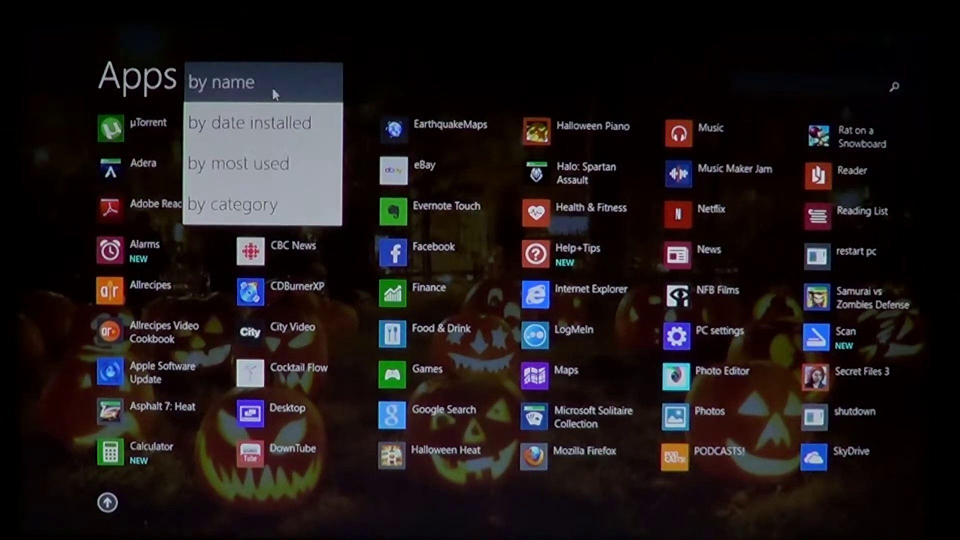
click(276, 126)
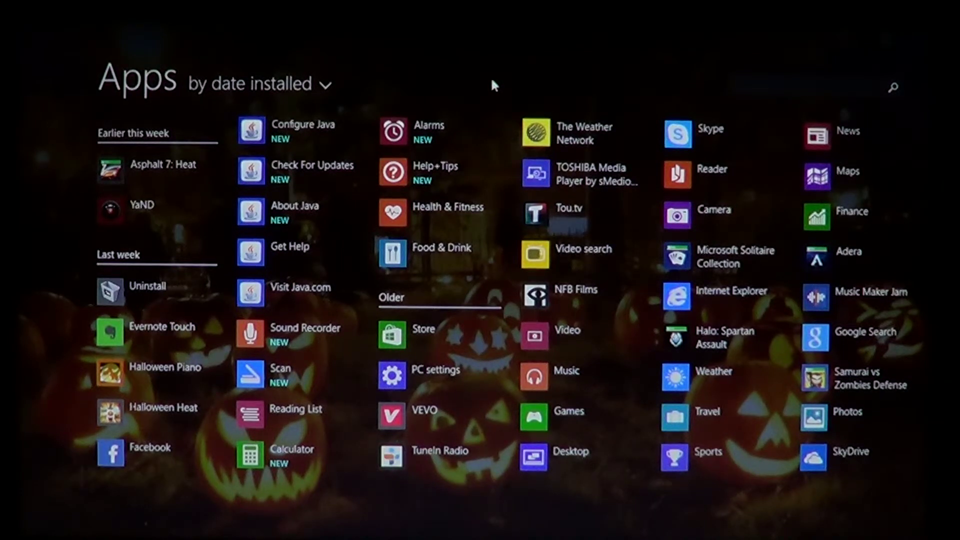
Group the apps by category, then return to sorting by date installed
click(315, 86)
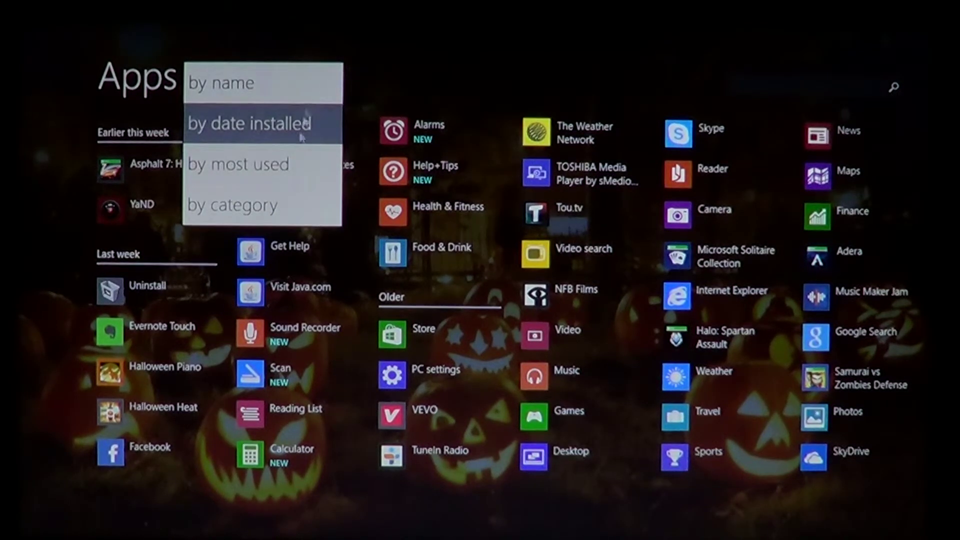
click(289, 206)
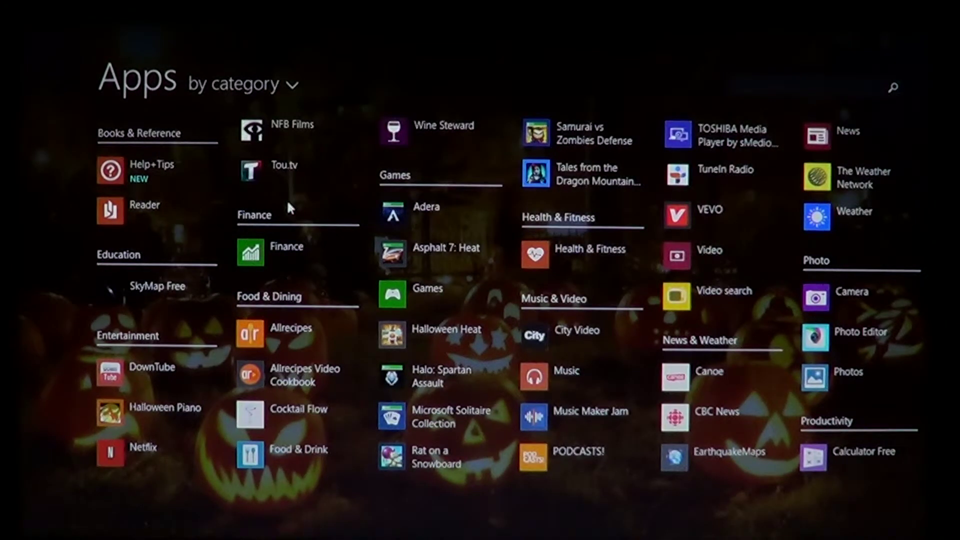
click(295, 85)
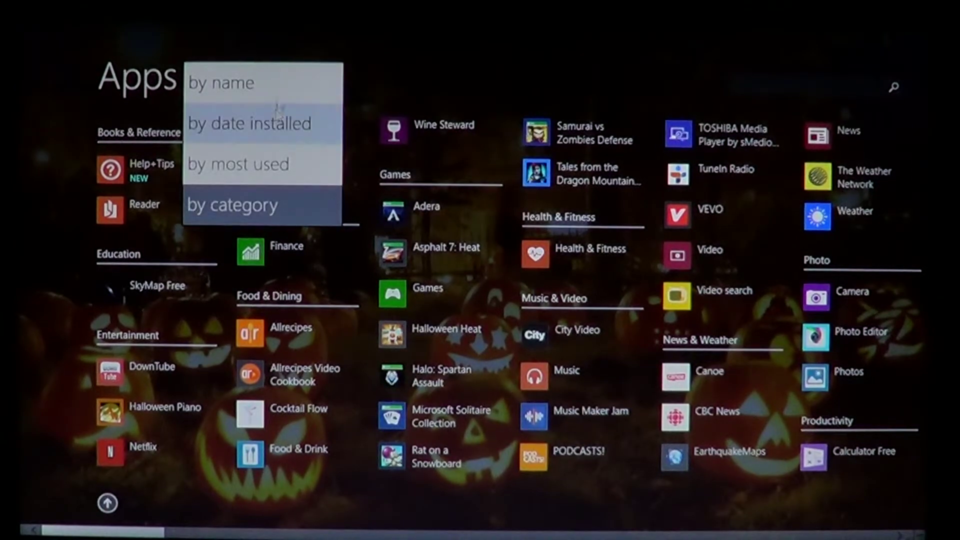
click(298, 126)
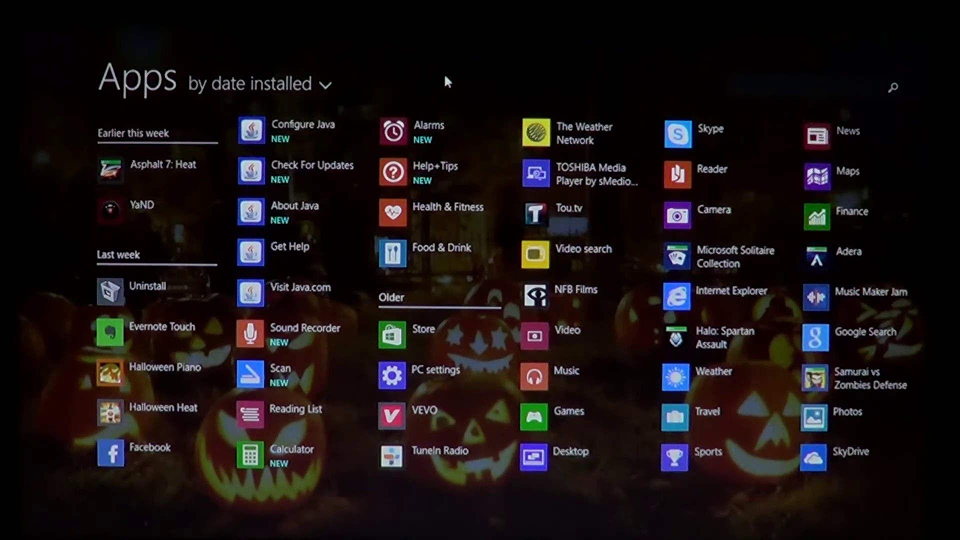
Confirm Asphalt 7: Heat offers Unpin from Start, then dismiss its options and return to Start
key(super+c)
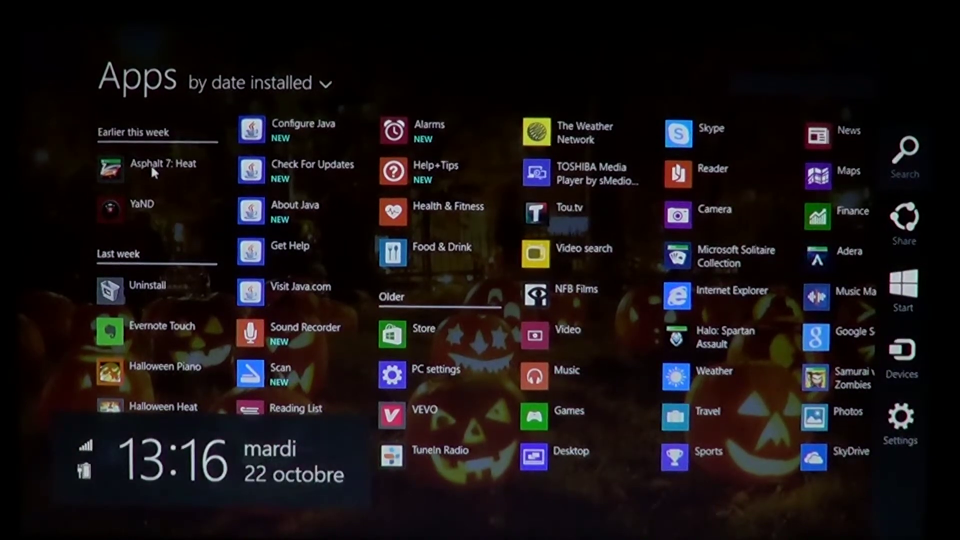
key(Escape)
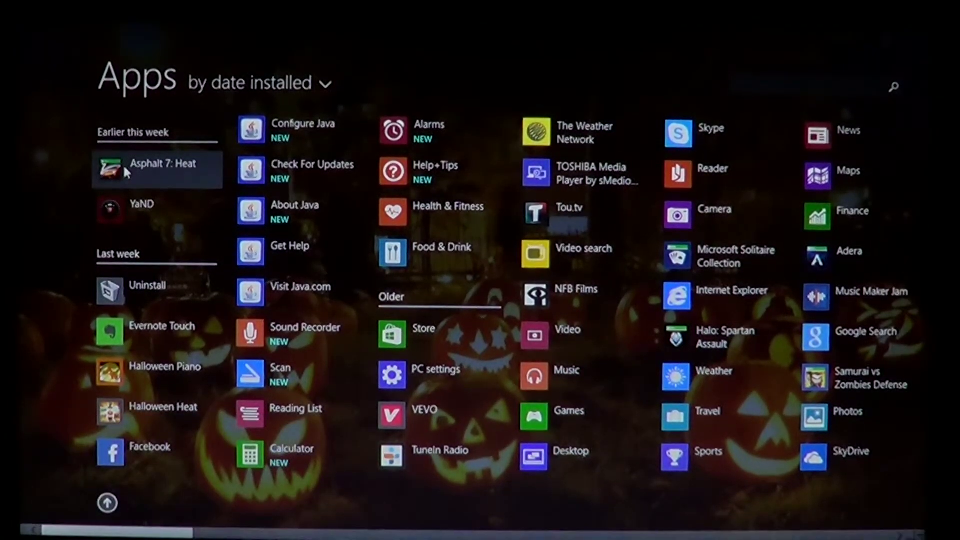
right_click(123, 164)
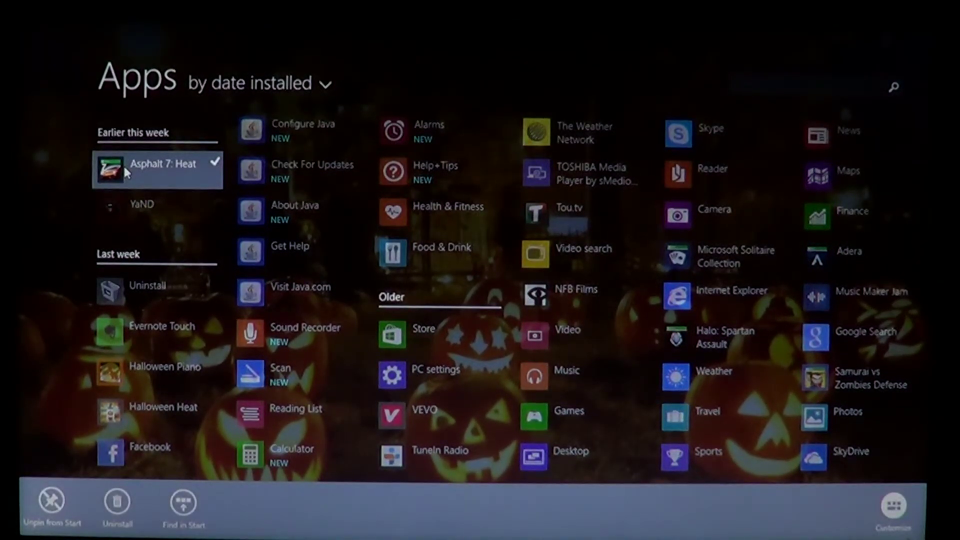
click(501, 63)
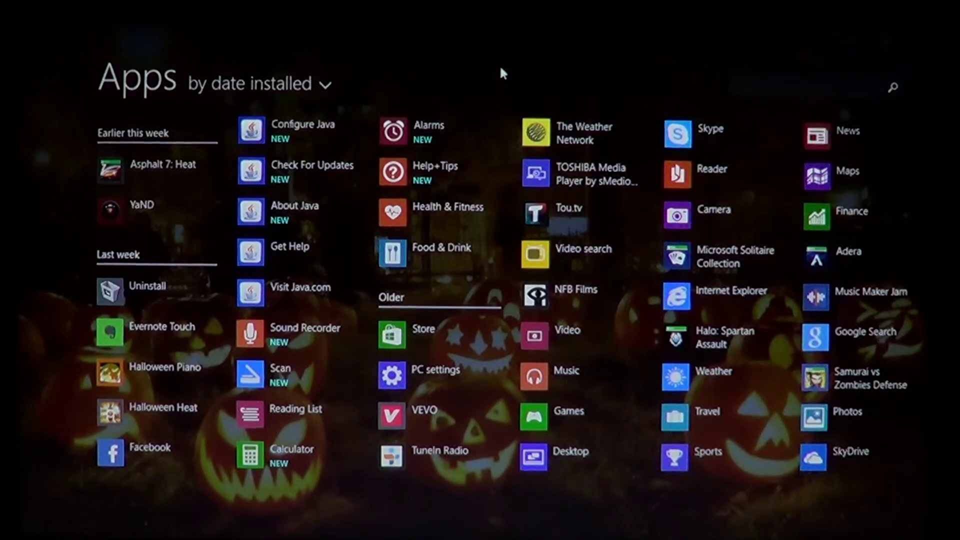
key(super)
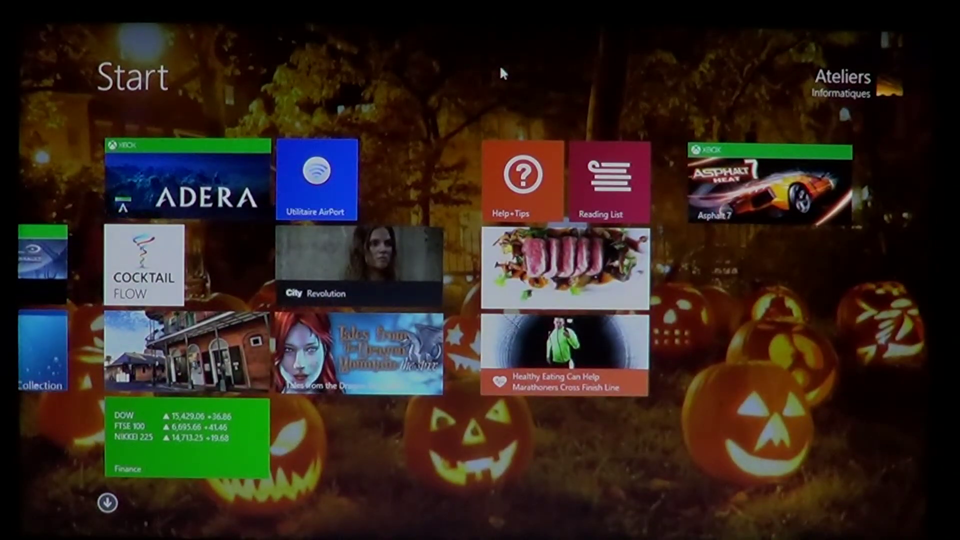